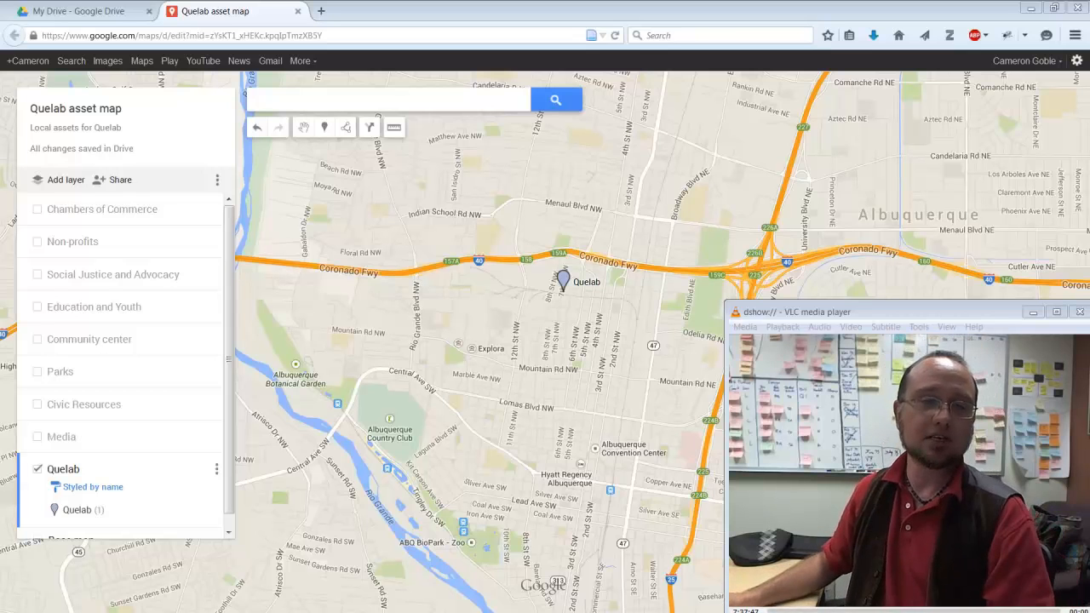
Examine the surroundings of the Quelab marker at city-wide, neighborhood and street scale.
click(561, 326)
scroll(562, 327, down, 2)
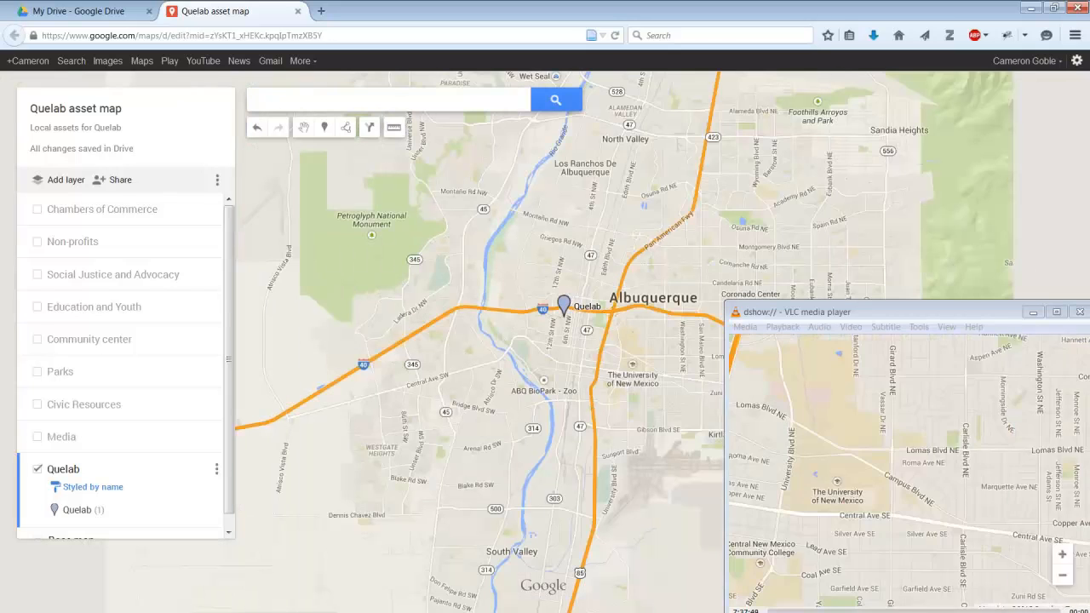
scroll(564, 307, down, 1)
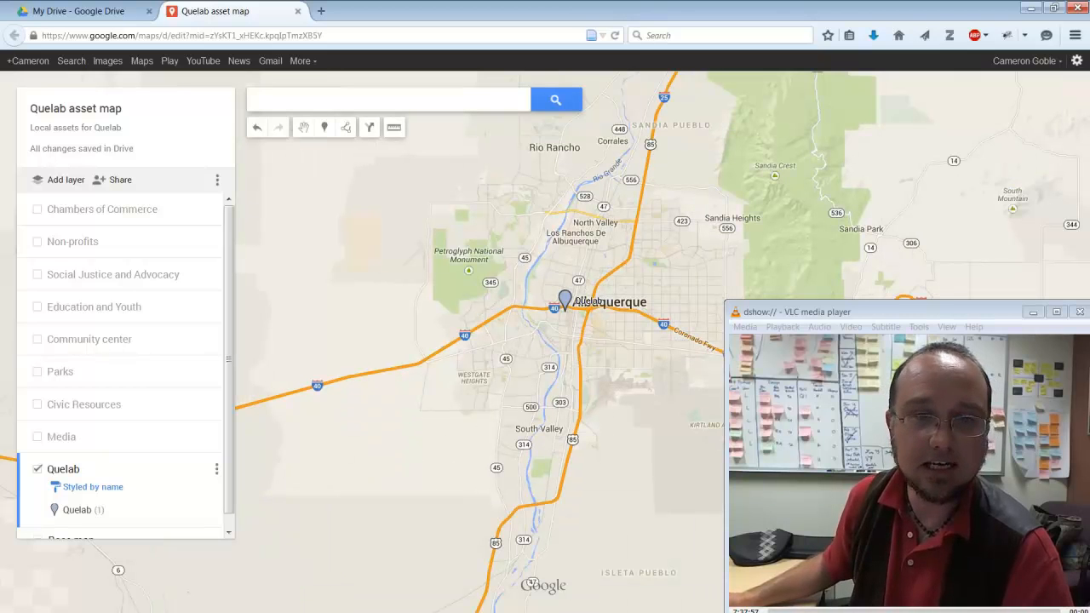
scroll(568, 306, up, 2)
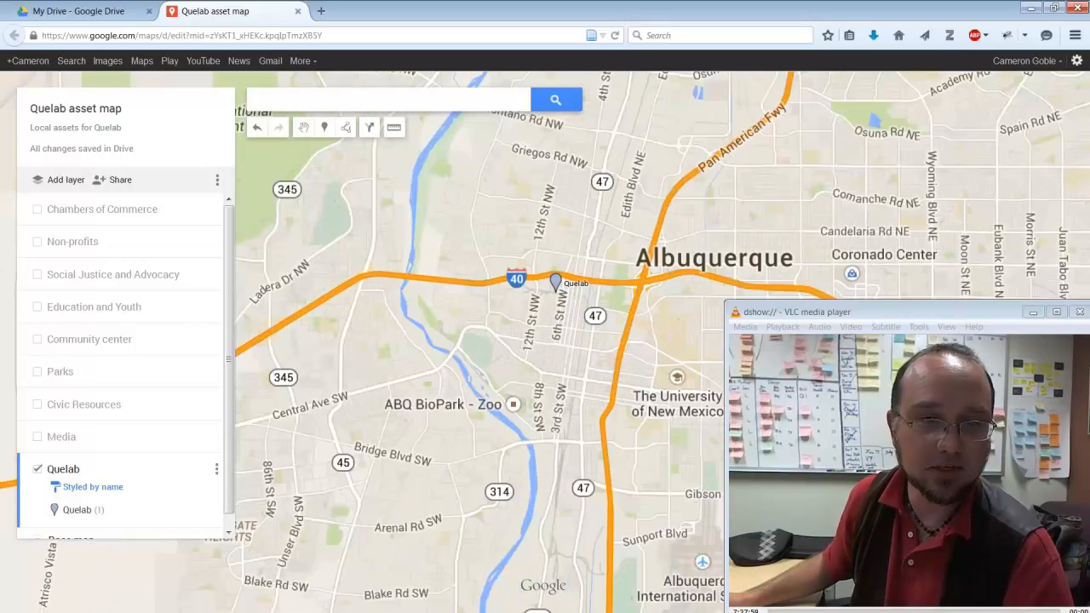
scroll(554, 277, up, 1)
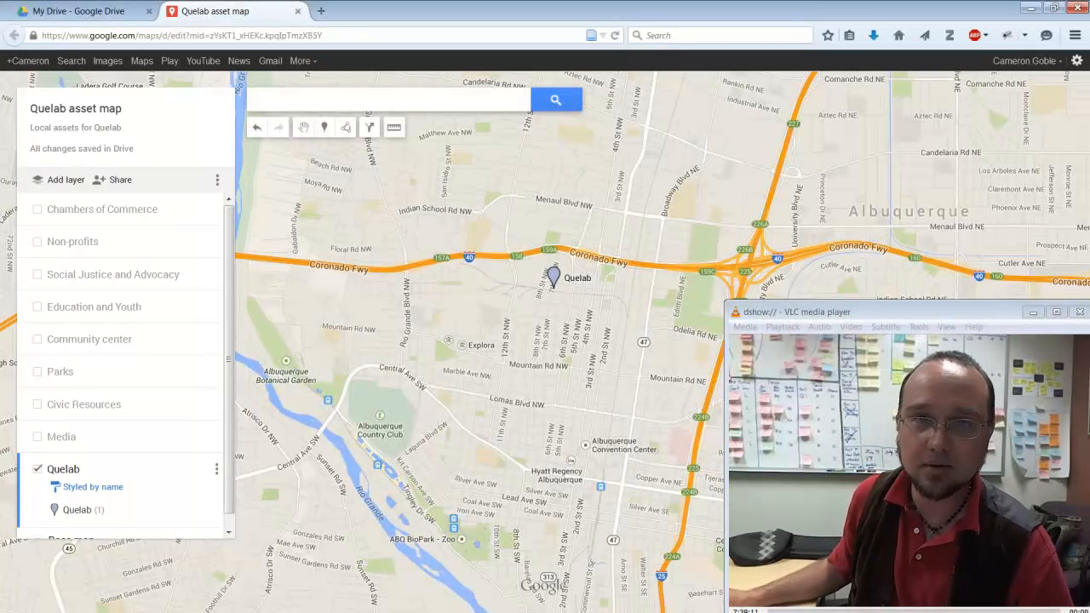
scroll(568, 283, up, 1)
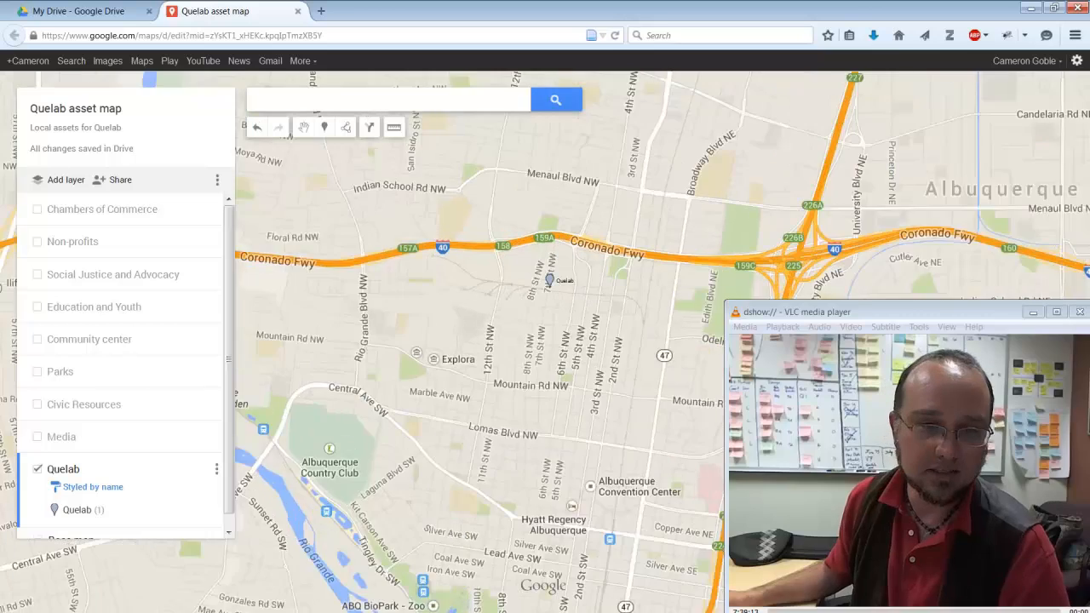
scroll(568, 281, up, 2)
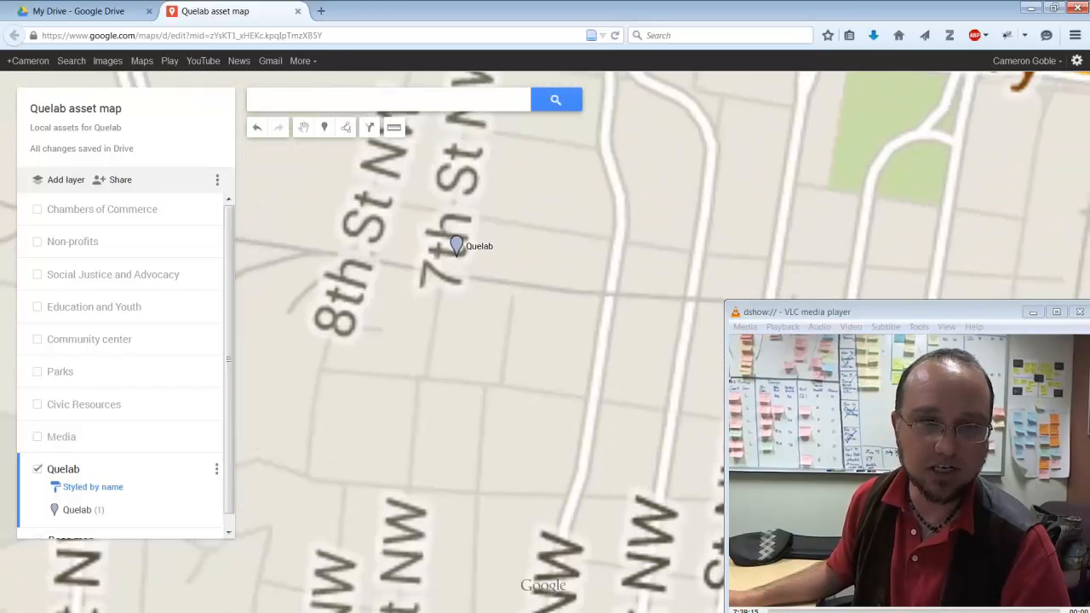
scroll(568, 282, down, 2)
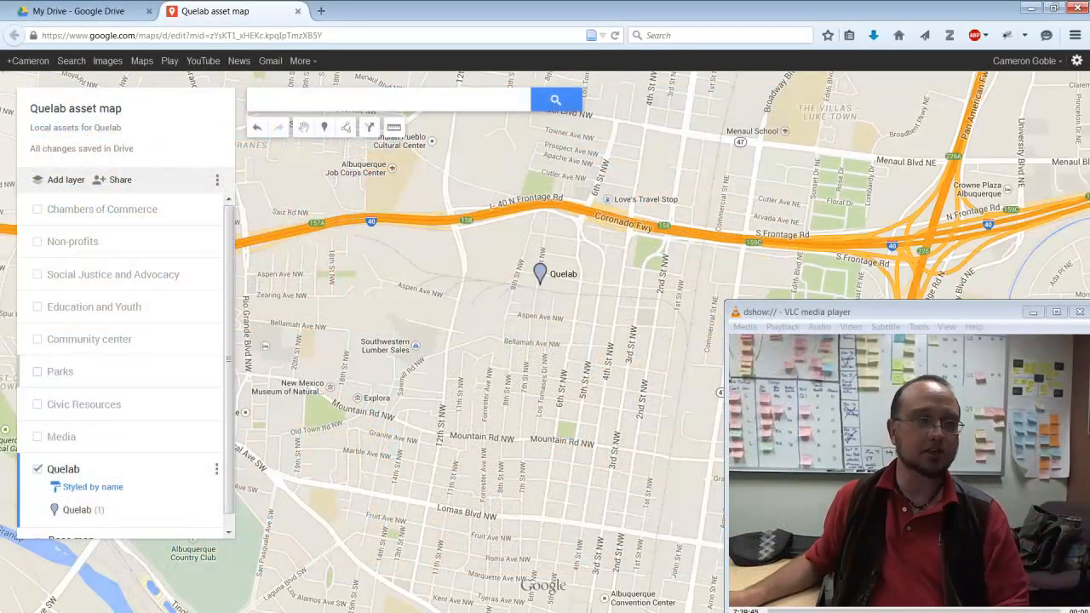
Show the Parks layer on the asset map and survey its markers around Quelab and across Albuquerque.
click(37, 373)
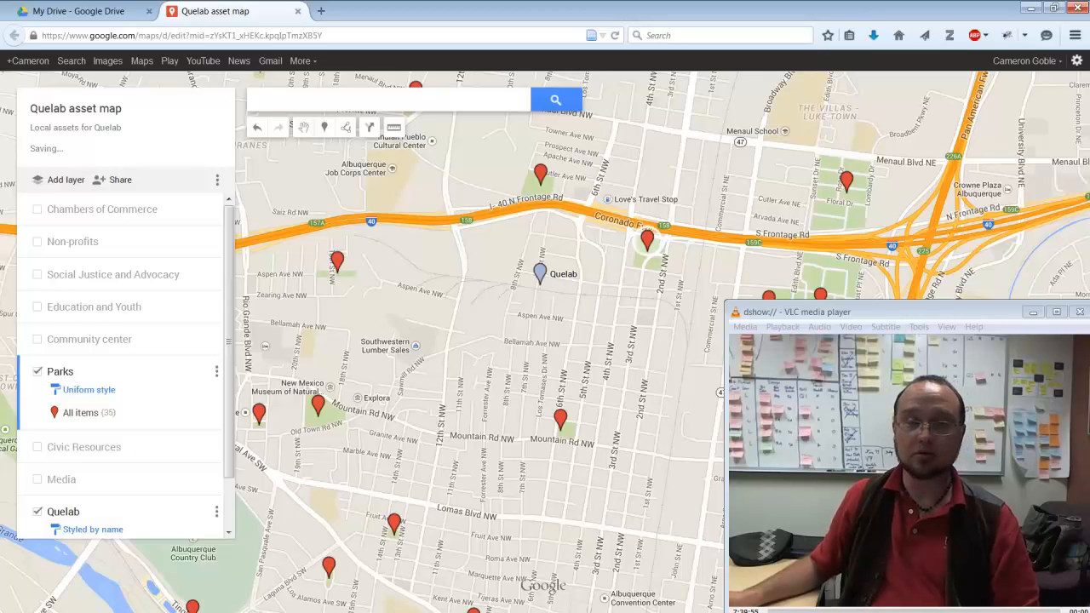
scroll(530, 371, down, 1)
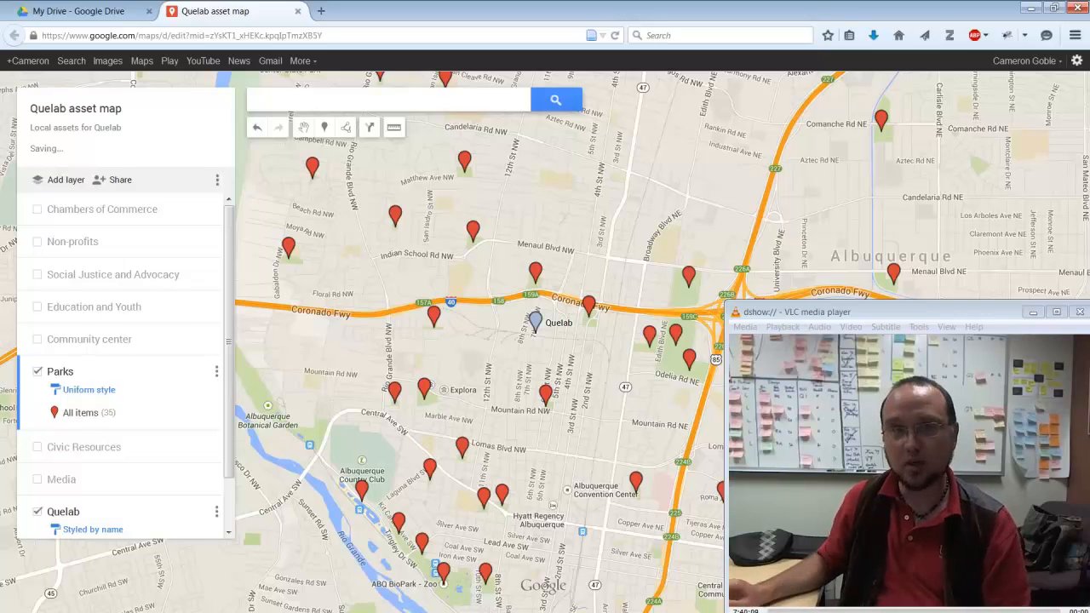
scroll(464, 306, down, 1)
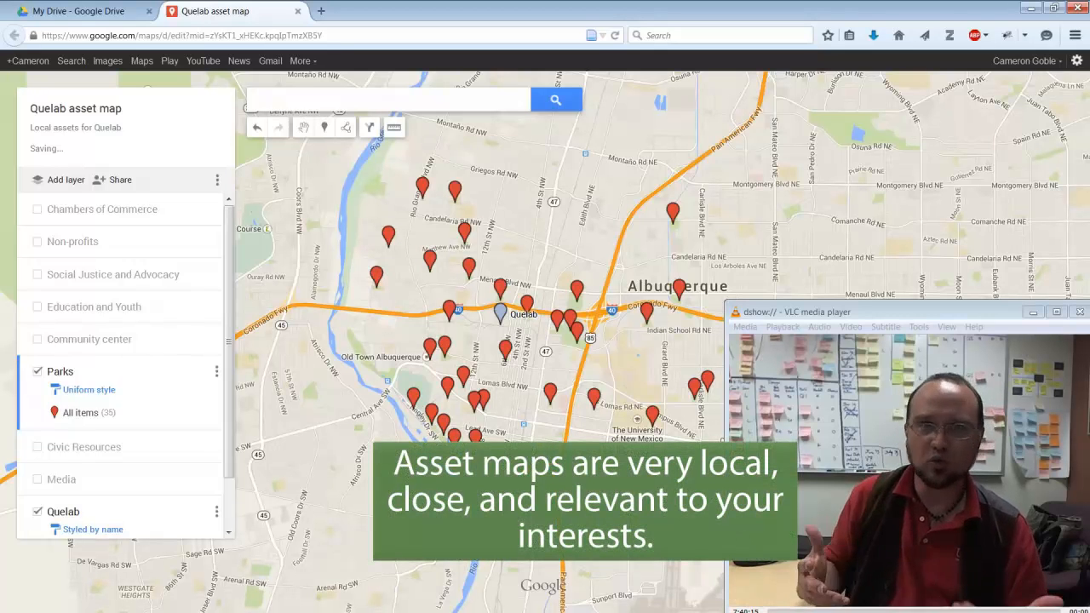
scroll(472, 257, down, 1)
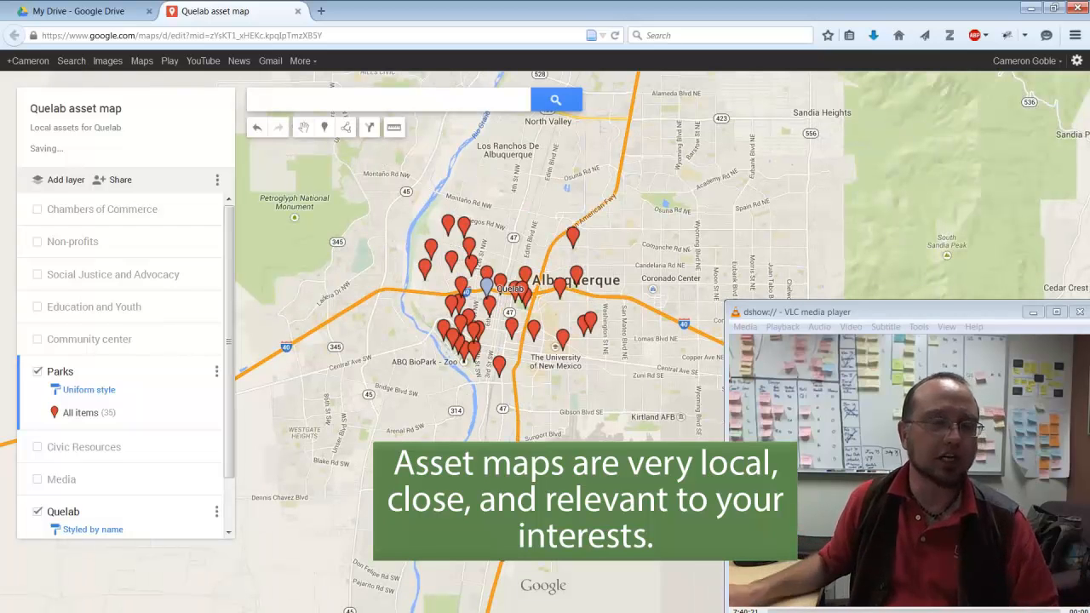
scroll(508, 292, up, 1)
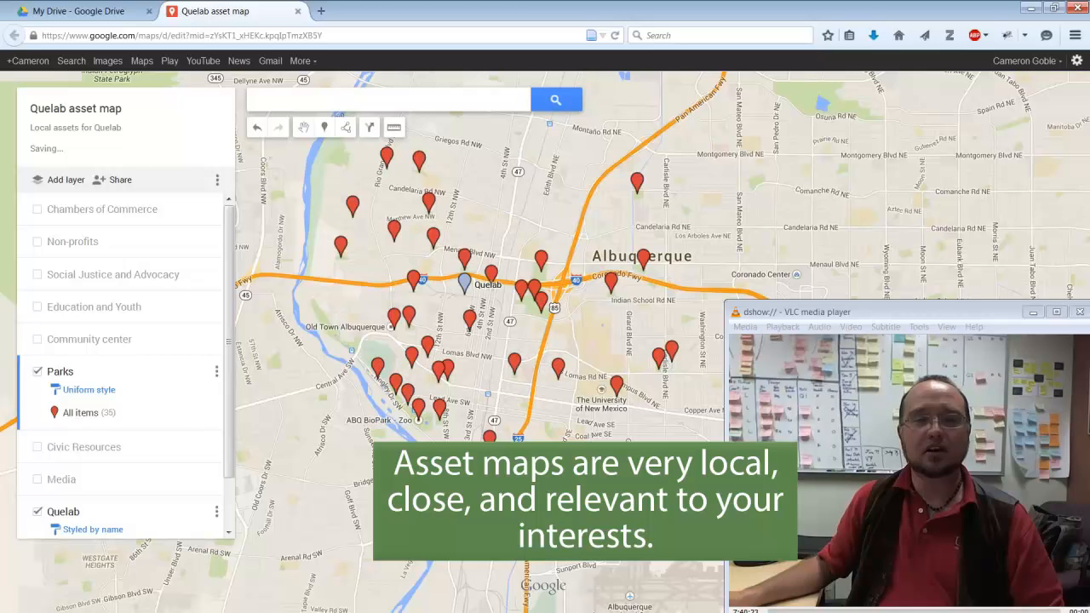
scroll(509, 289, up, 2)
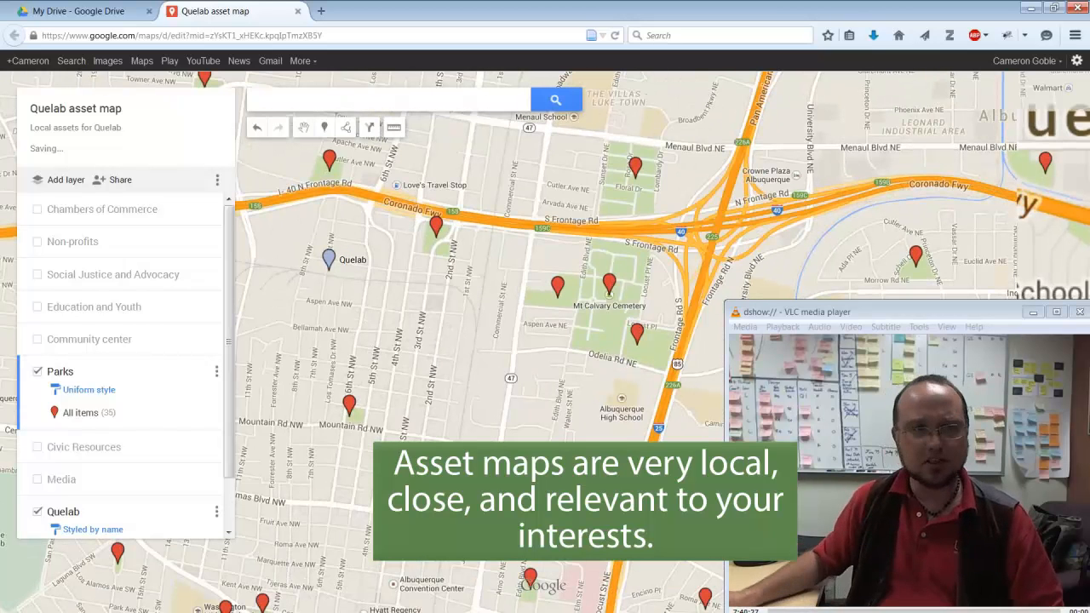
drag(335, 263, 509, 288)
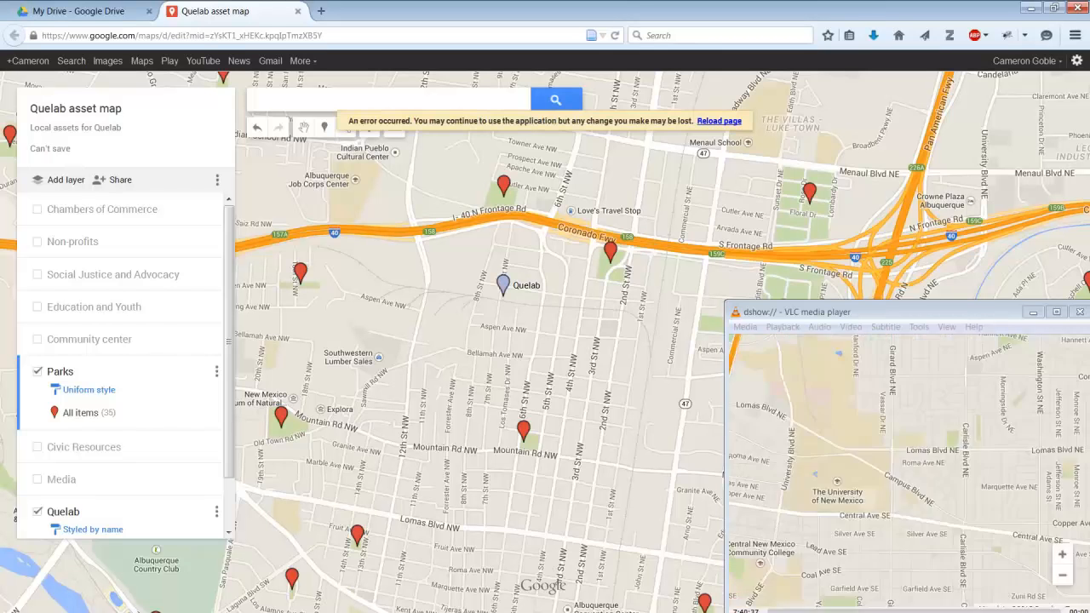
Reload the map page and take a close look at the park on 18th St NW, west of Quelab.
key(F5)
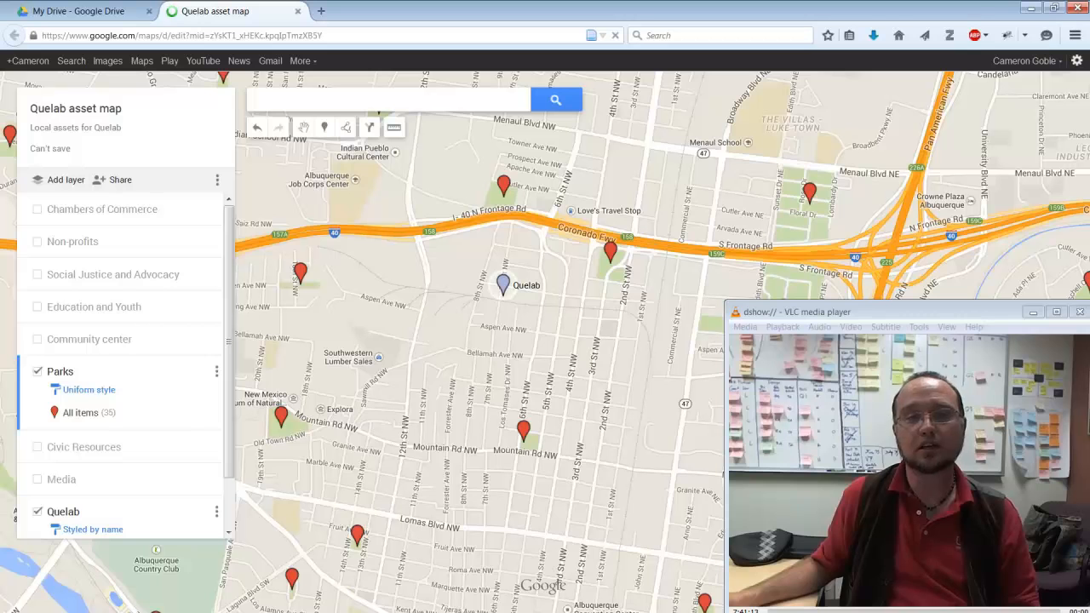
drag(442, 341, 534, 355)
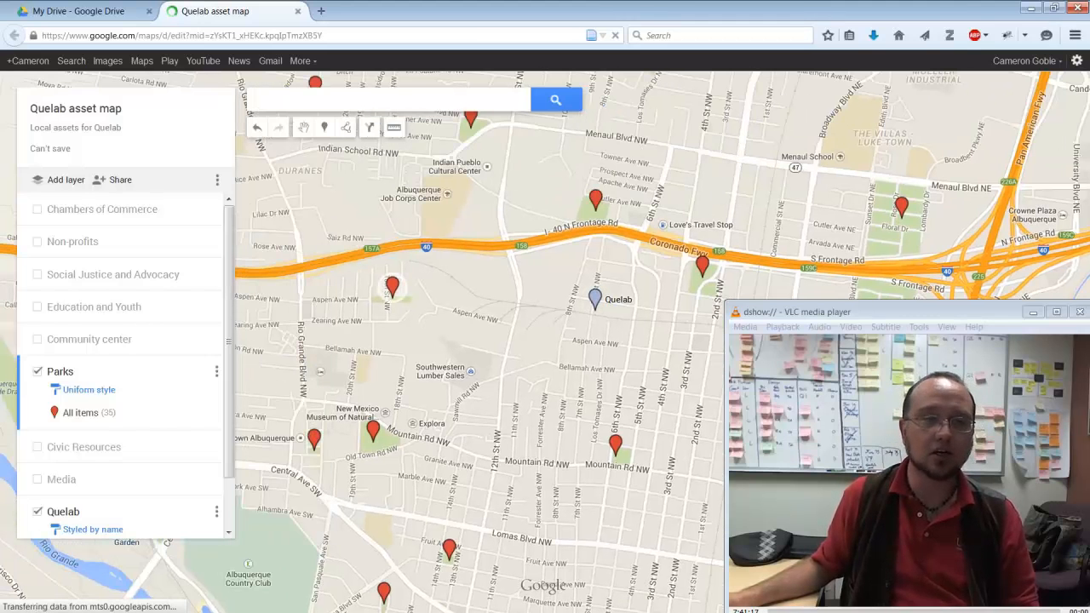
scroll(390, 289, up, 2)
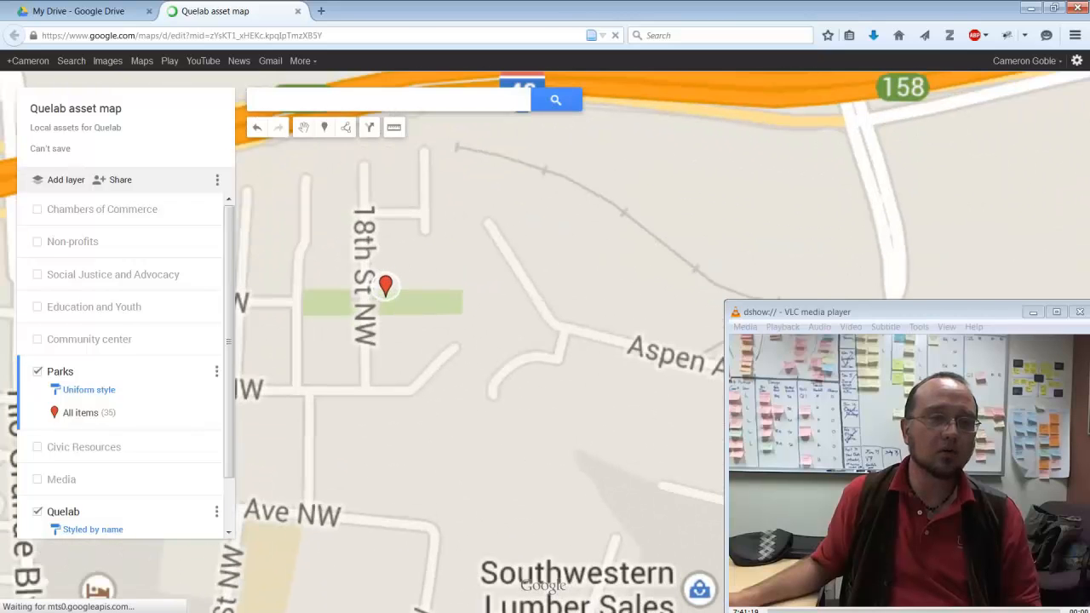
drag(417, 340, 567, 357)
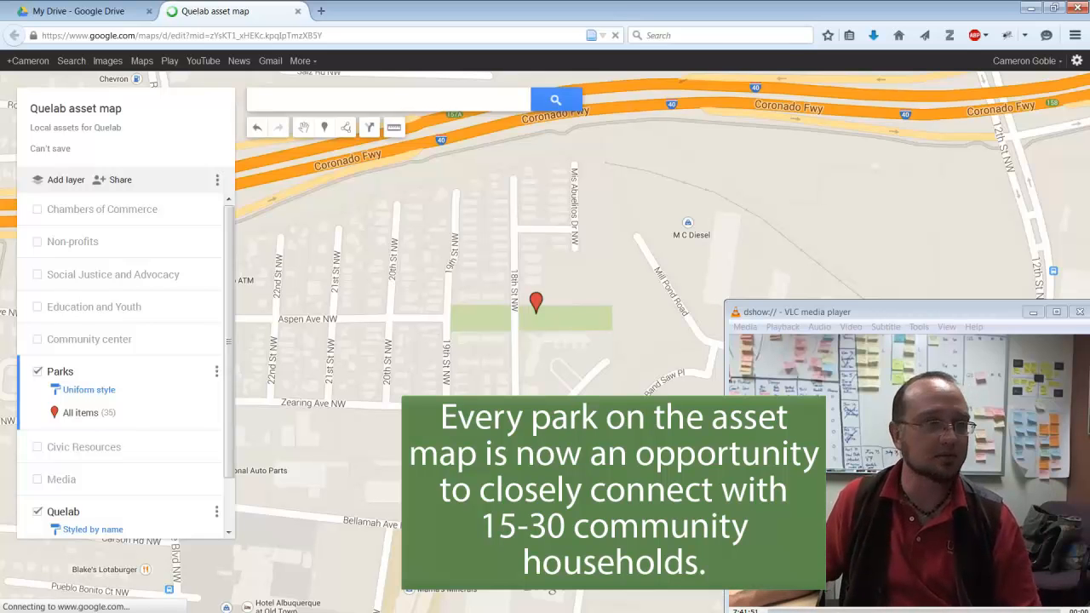
Show the Community center layer with the map centered on the Quelab neighborhood.
scroll(606, 372, down, 2)
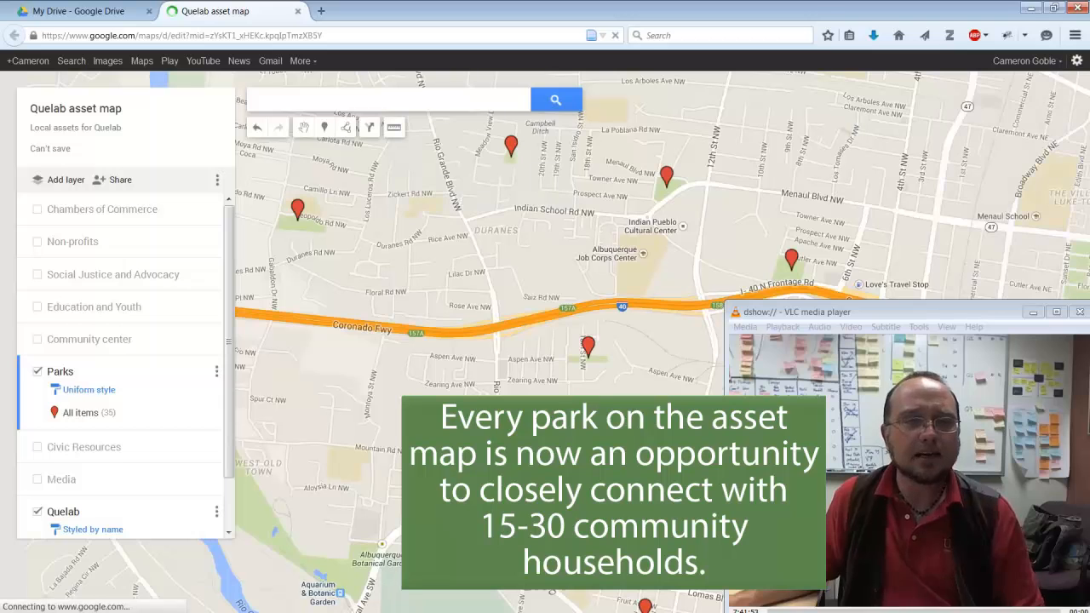
drag(606, 372, 303, 256)
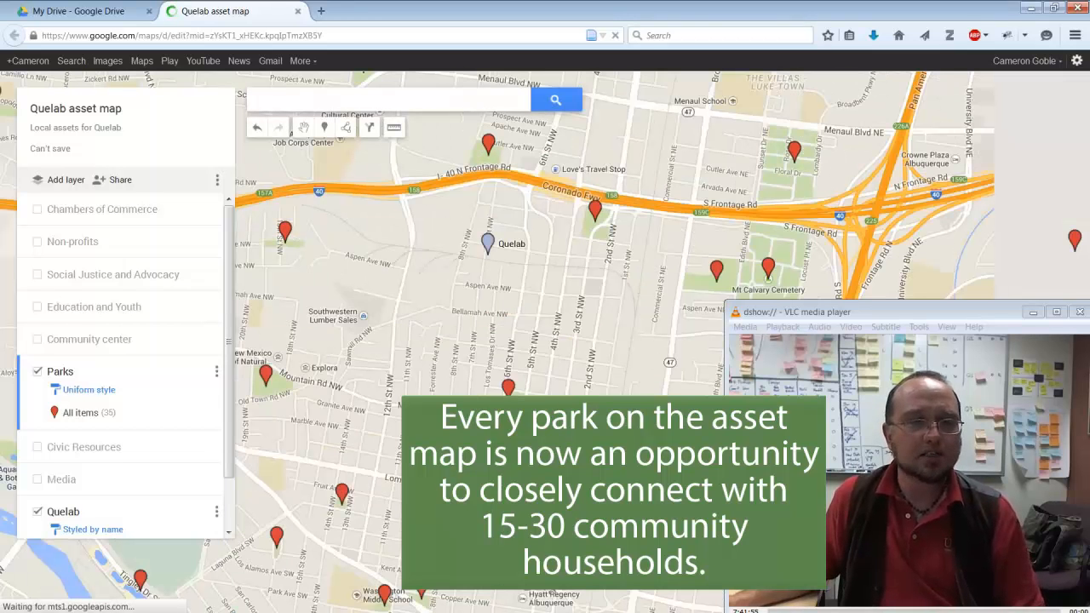
drag(488, 201, 515, 243)
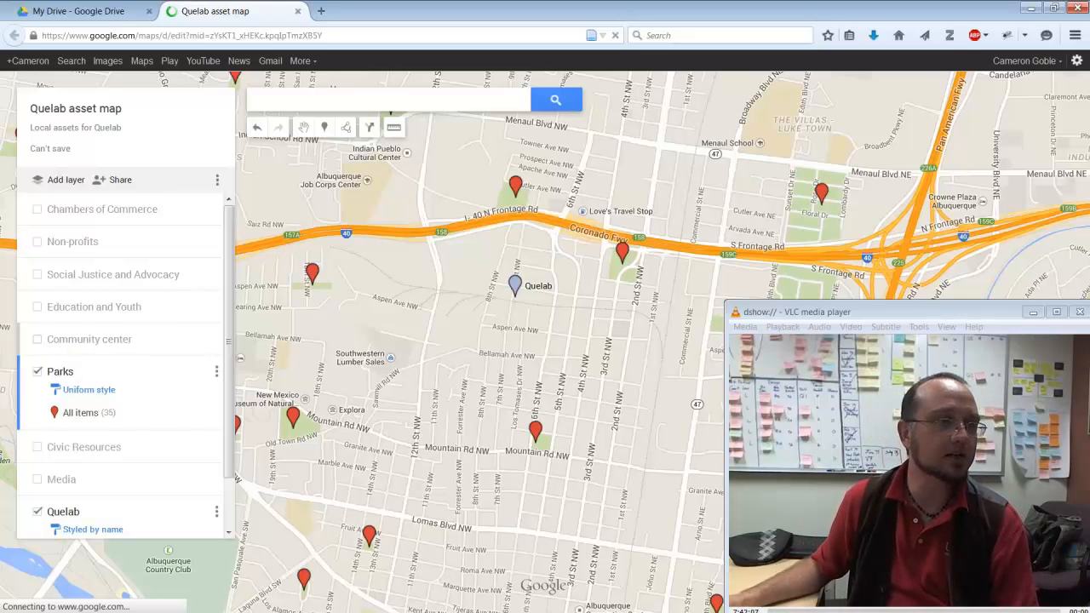
click(37, 339)
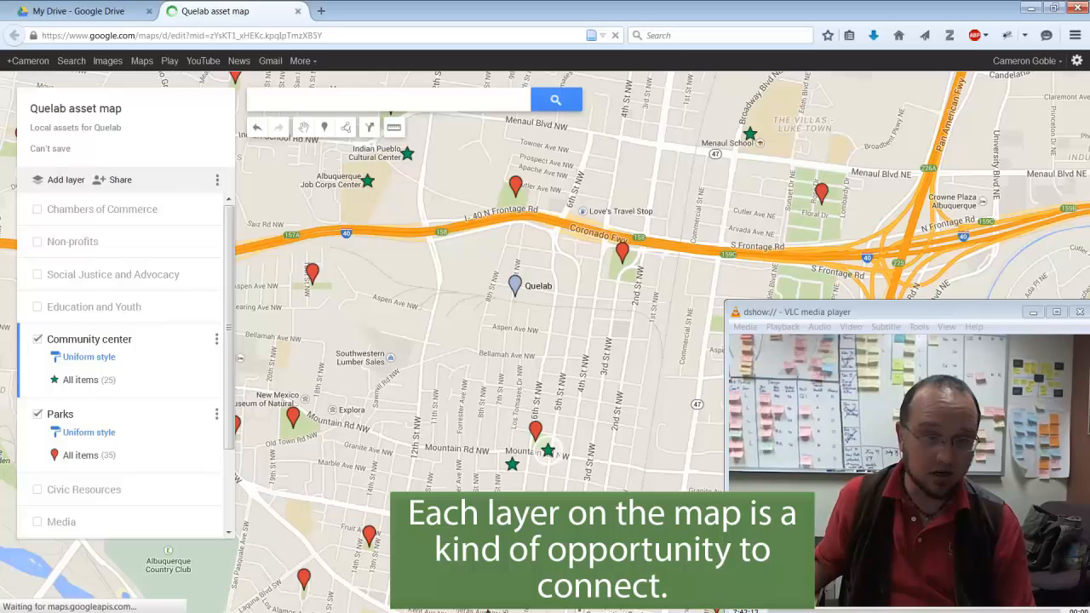
View the details of Wells Park Community Center, Harwood Art Center and Menaul Historical Library, closing each one after reading.
click(547, 450)
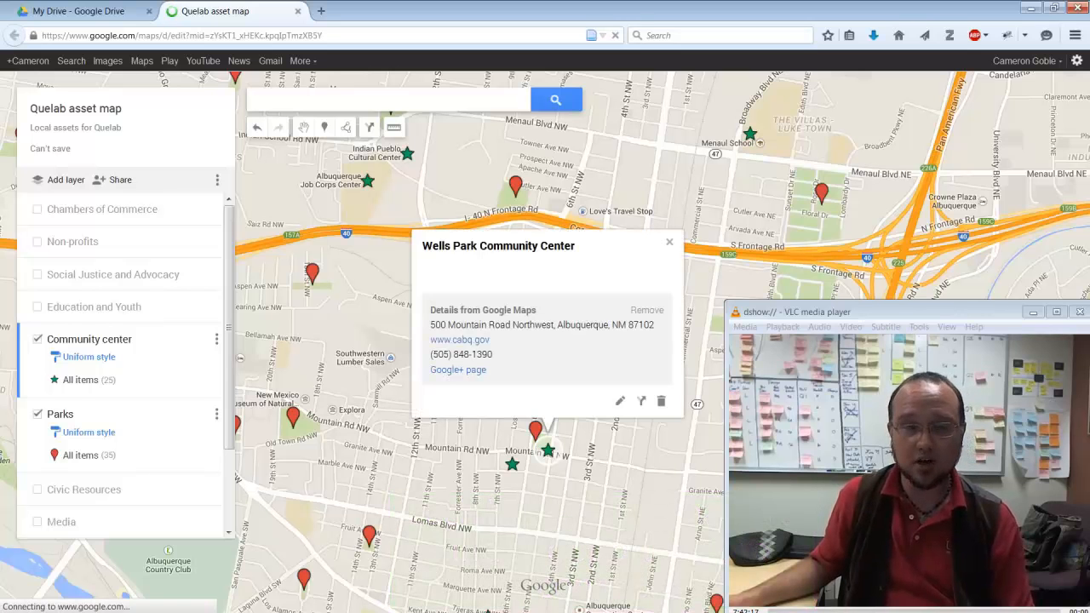
click(669, 242)
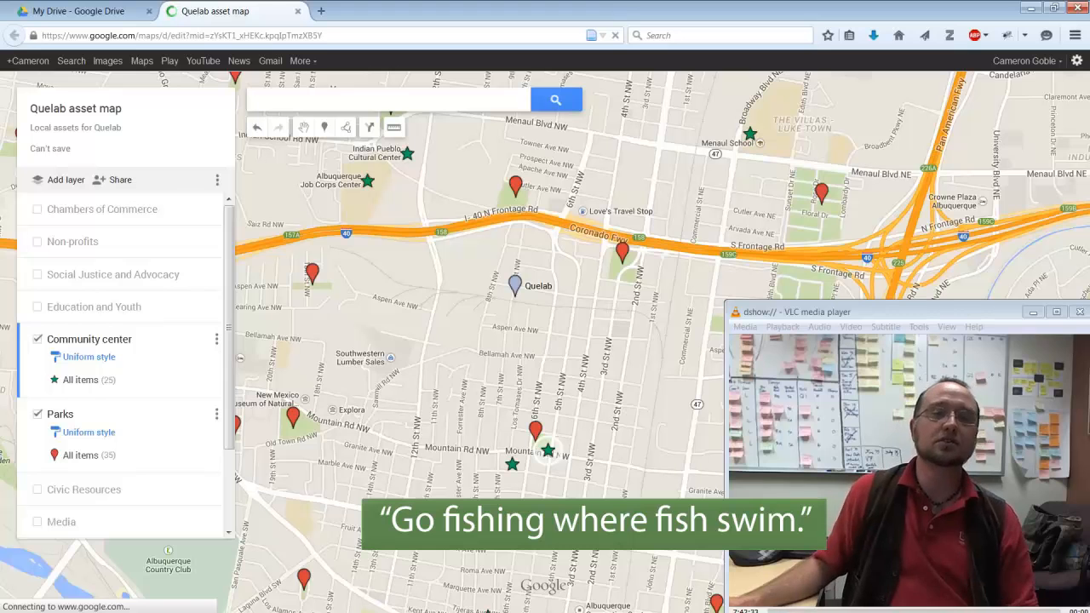
click(511, 464)
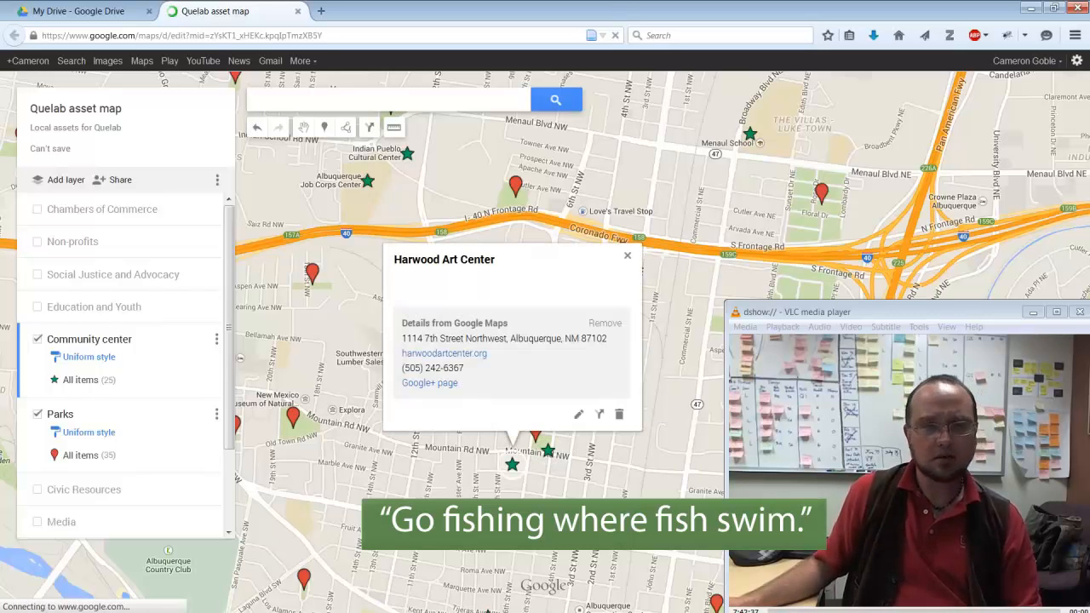
click(627, 256)
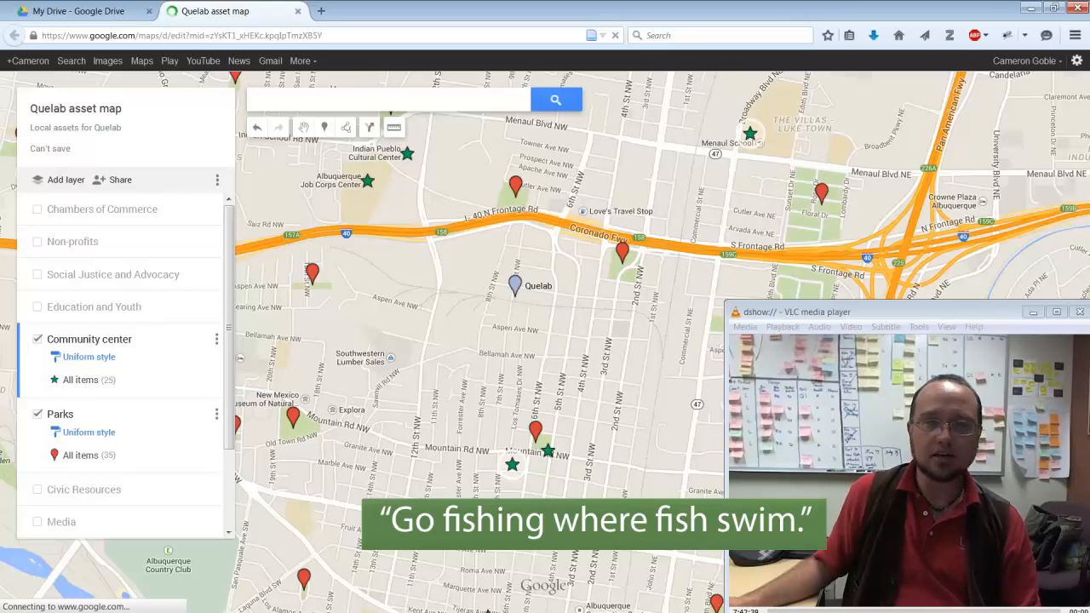
click(750, 134)
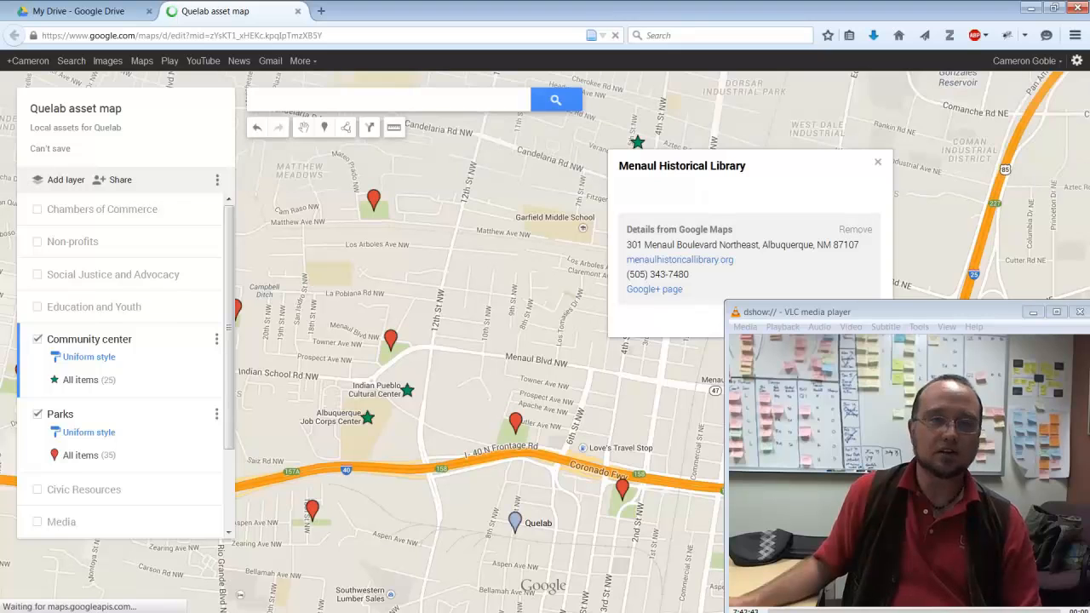
click(878, 161)
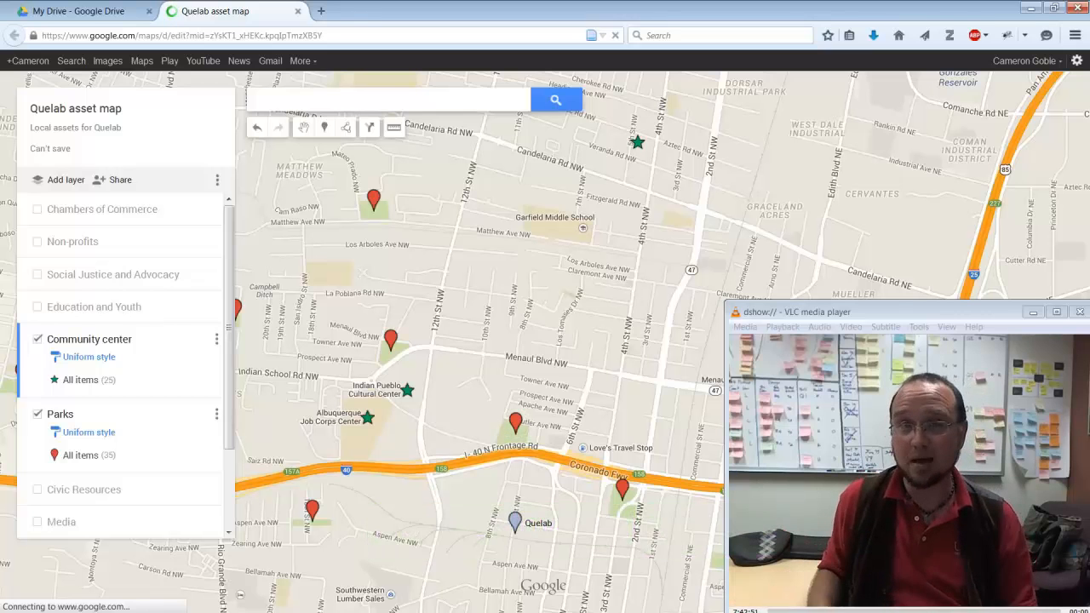
Show the Education and Youth and the Social Justice and Advocacy layers and survey their markers around Quelab and the wider city.
drag(656, 366, 644, 214)
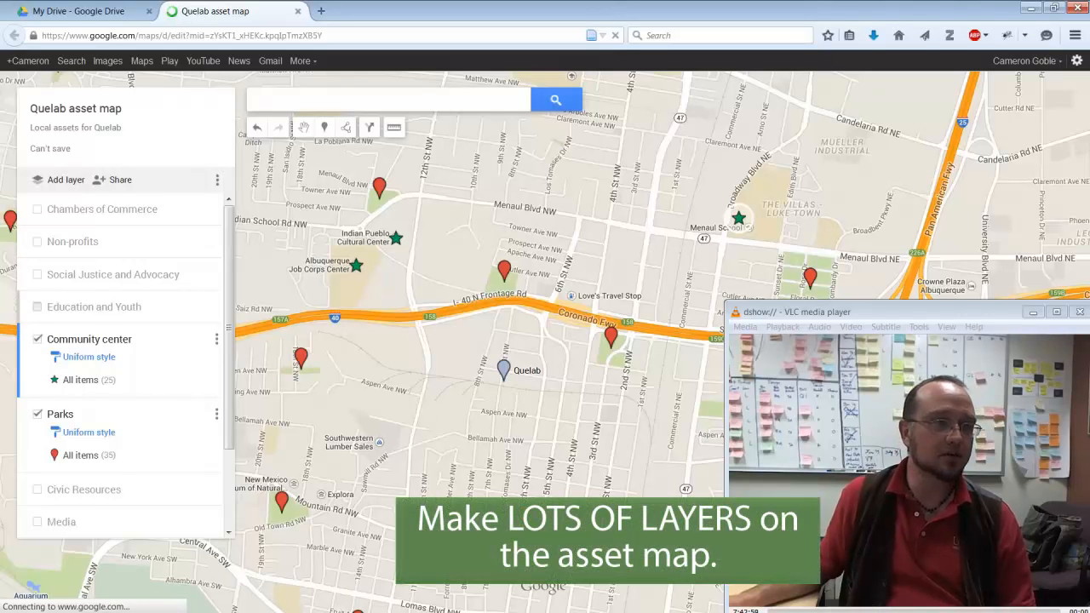
click(38, 307)
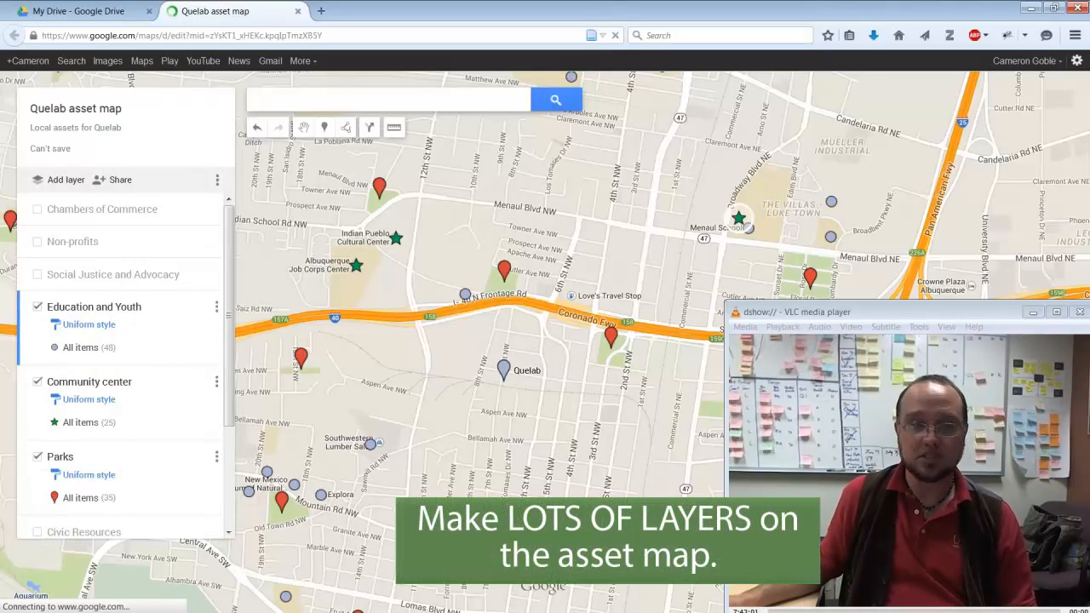
scroll(337, 414, down, 1)
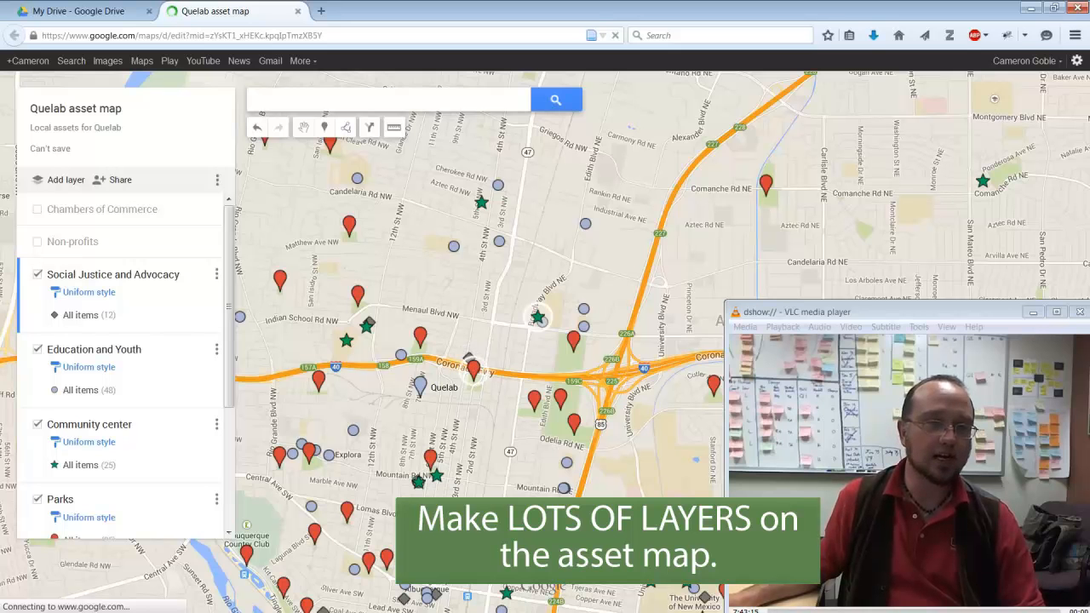
drag(468, 361, 485, 322)
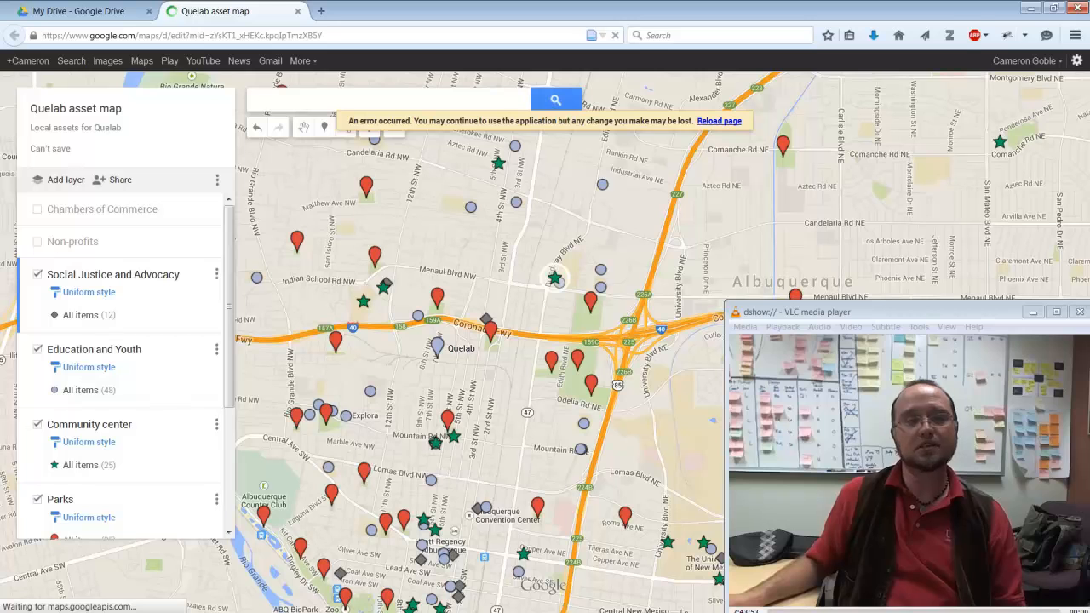
scroll(499, 374, down, 3)
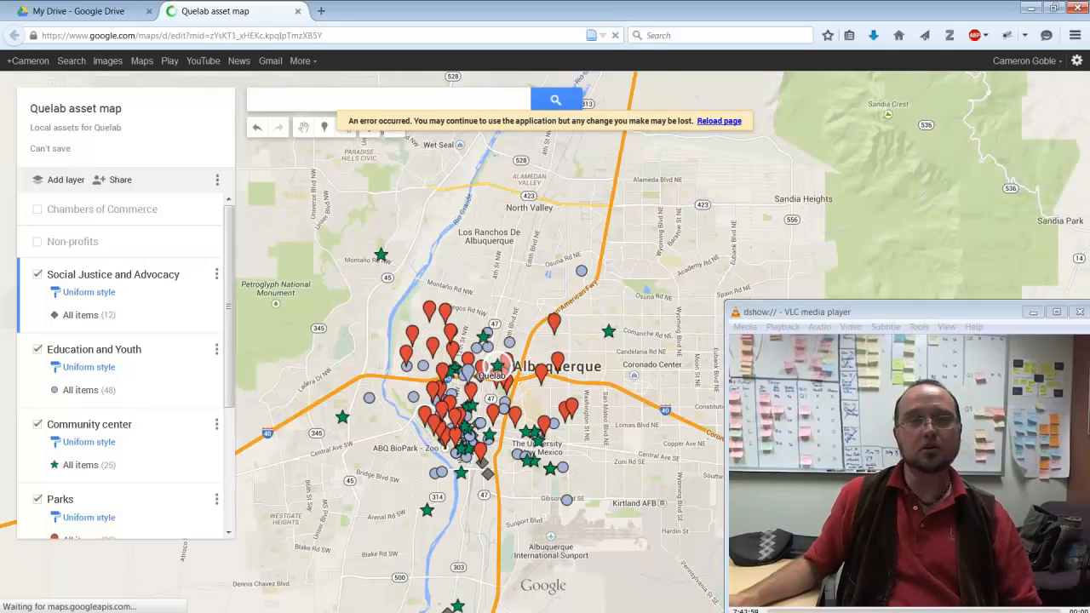
Show the Non-profits layer on the map around the Quelab neighborhood.
scroll(504, 377, up, 3)
key(Left)
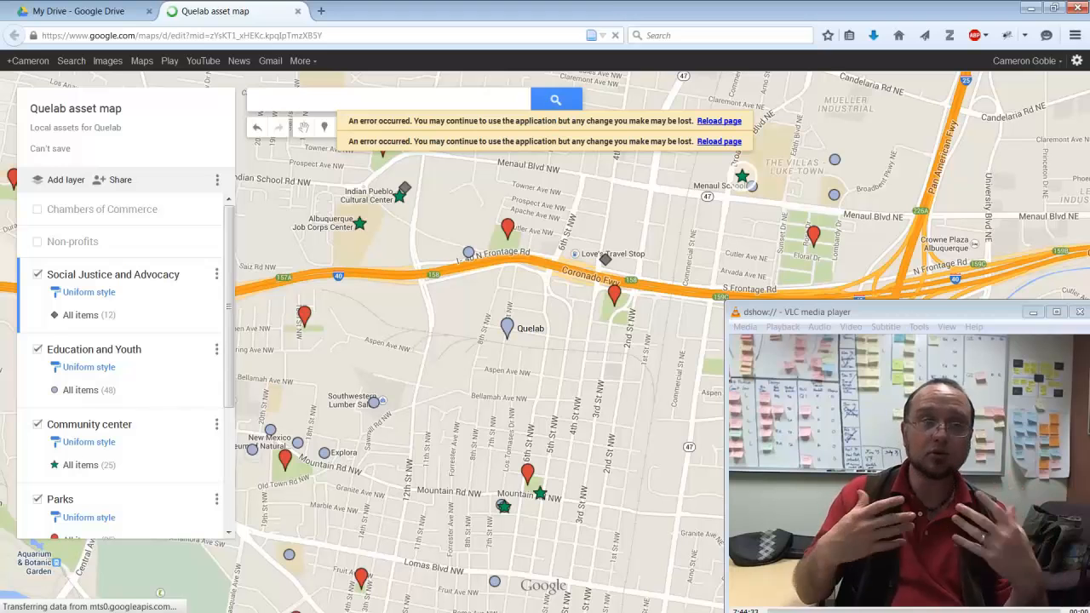
click(36, 240)
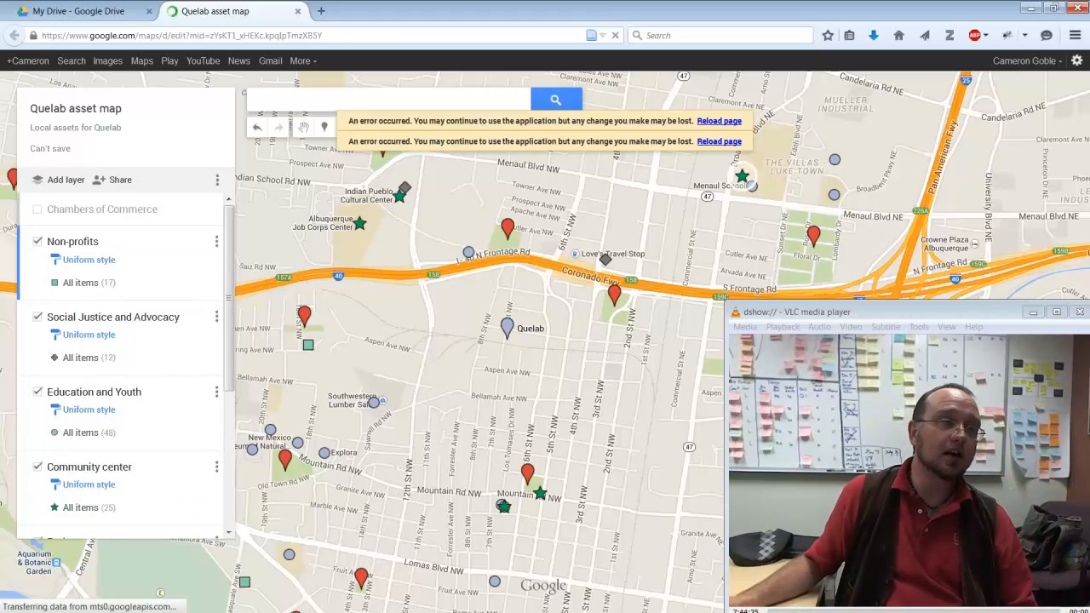
Show the Chambers of Commerce, Civic Resources and Media layers on the Quelab asset map.
click(36, 208)
scroll(126, 366, down, 4)
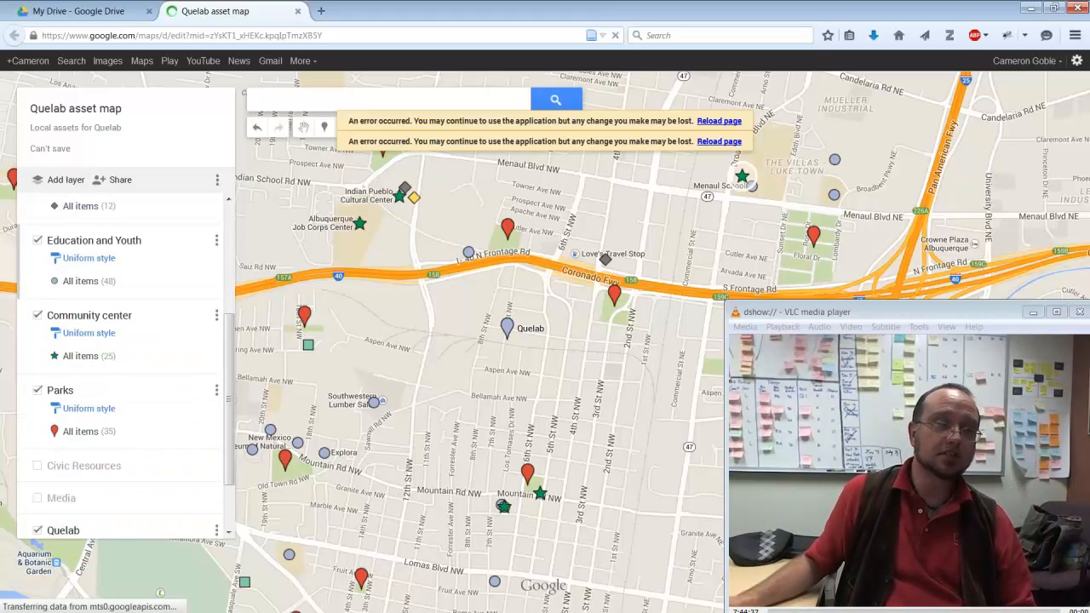
click(37, 466)
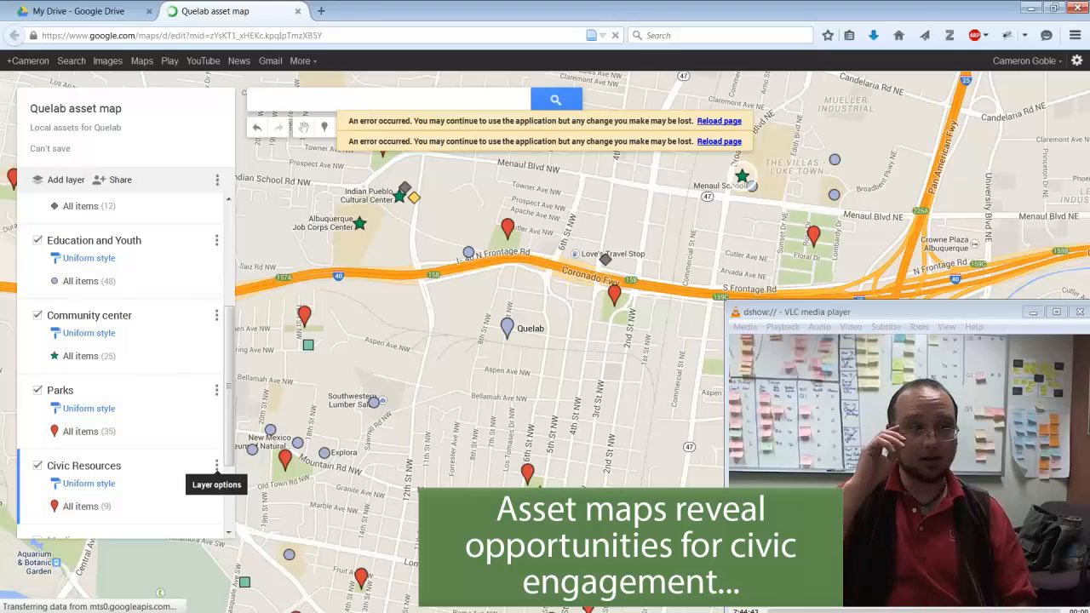
scroll(217, 466, down, 2)
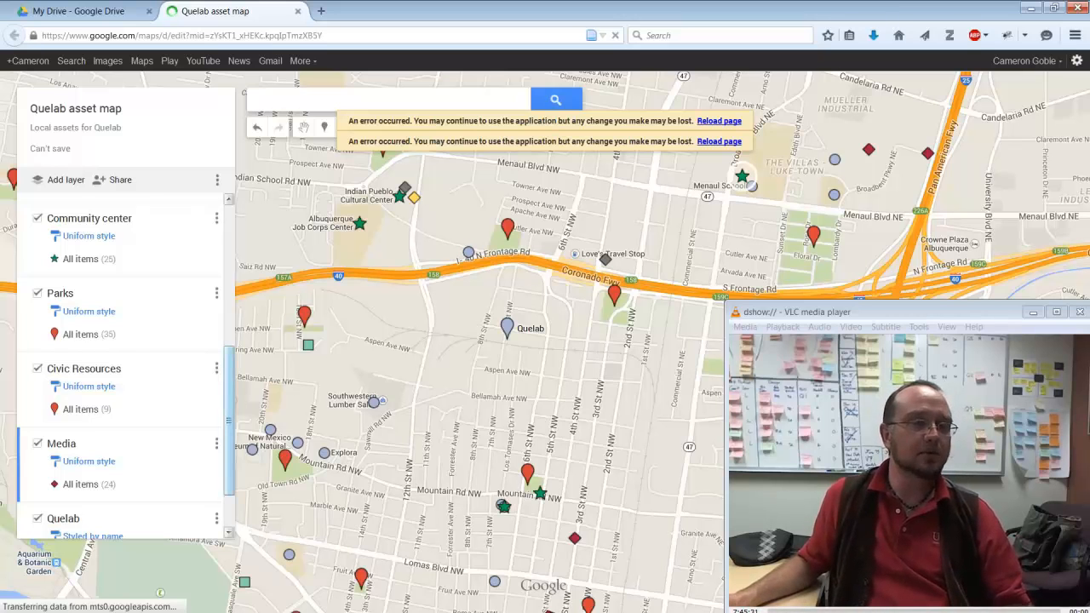
scroll(126, 366, down, 2)
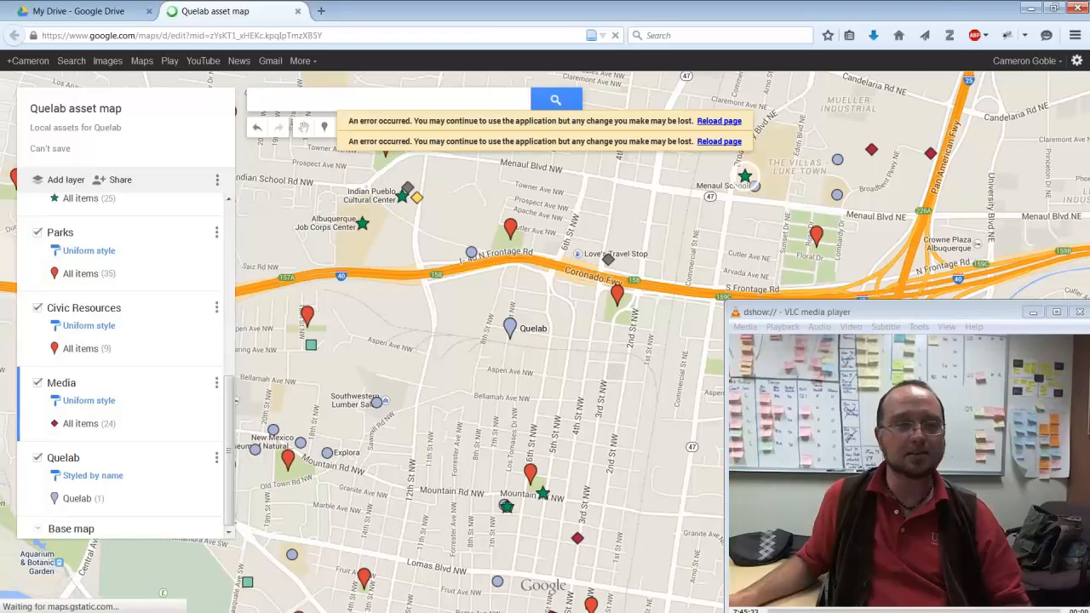
Examine the assets west of Quelab up close, around Explora, the New Mexico Museum of Natural History and Mountain Rd NW.
drag(511, 383, 606, 398)
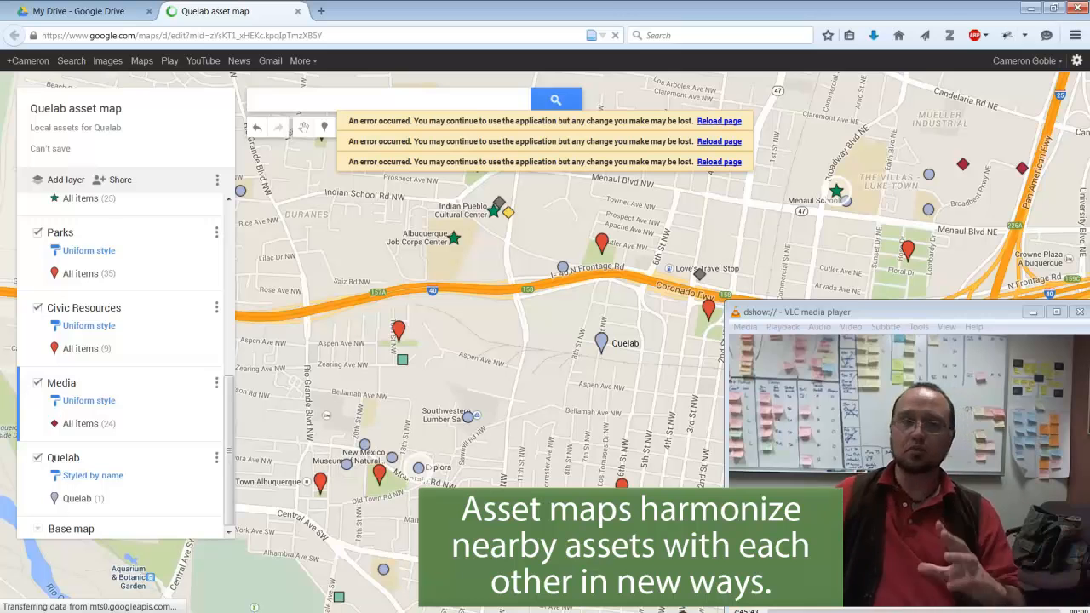
drag(426, 473, 471, 415)
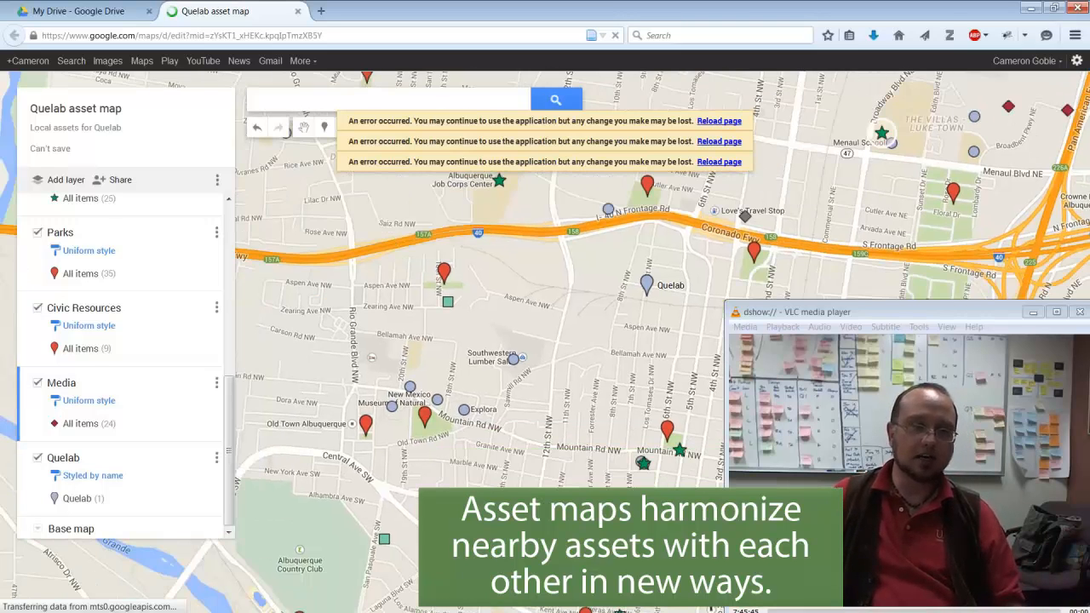
scroll(415, 424, up, 2)
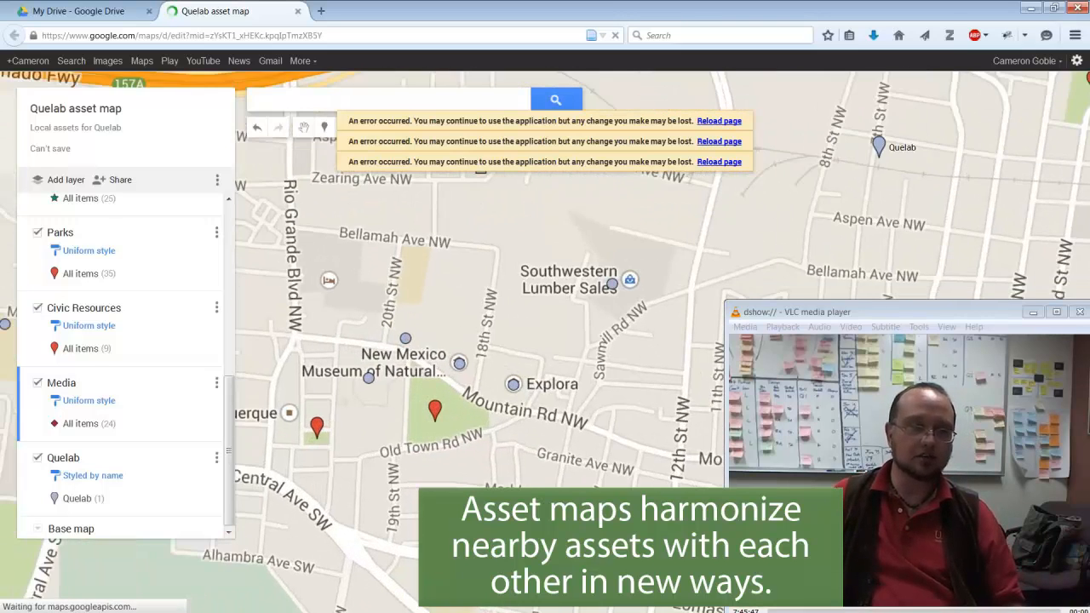